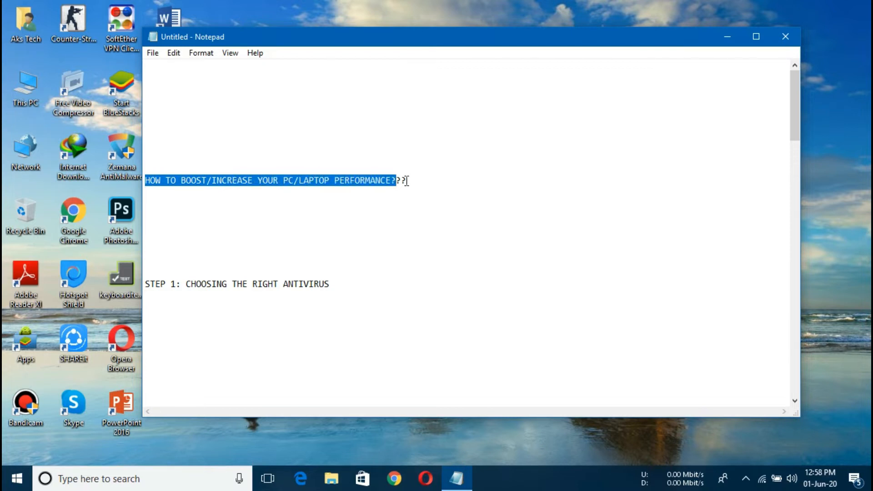
Check the computer's basic system information in This PC's properties and close the window.
click(425, 180)
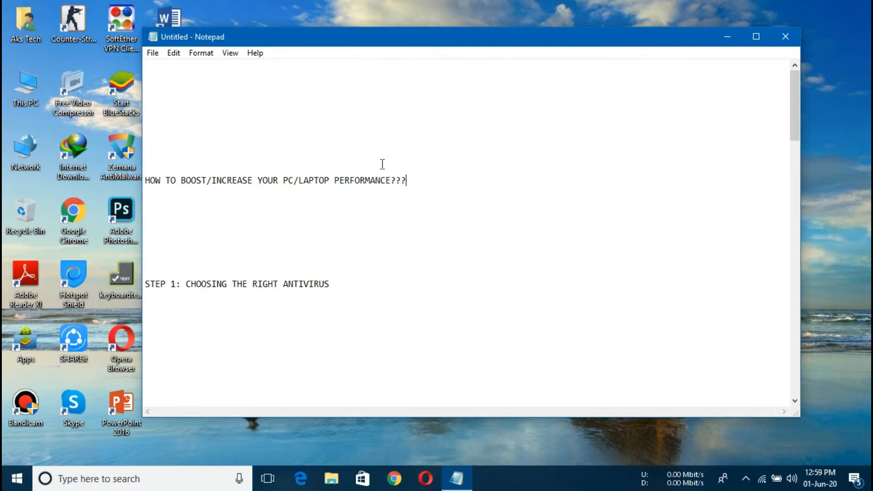
click(10, 81)
right_click(10, 82)
click(84, 232)
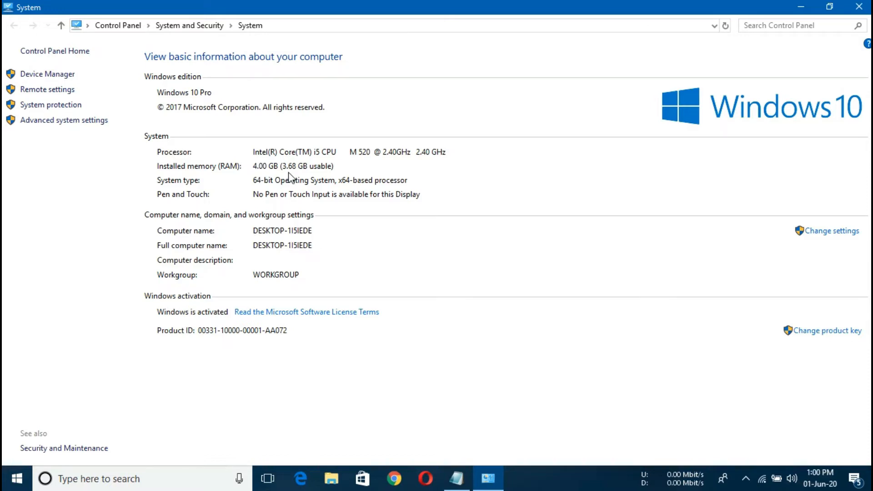
click(859, 7)
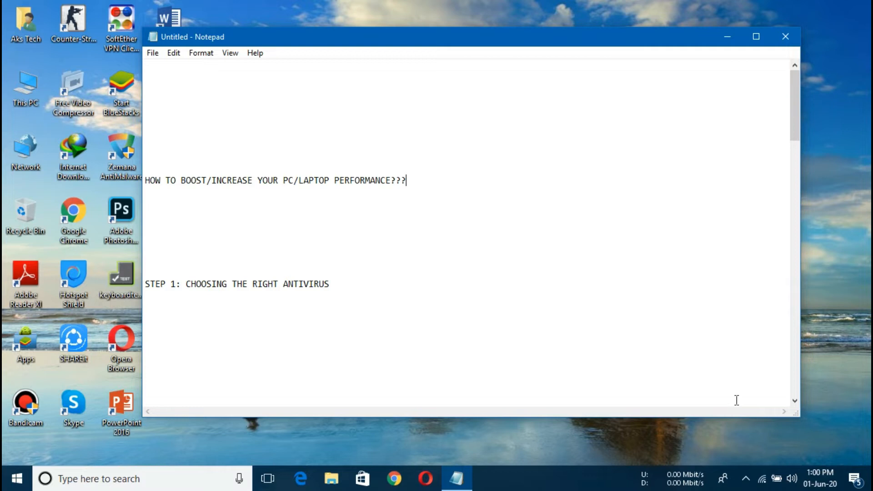
Set the plugged-in power mode to Best performance.
click(776, 479)
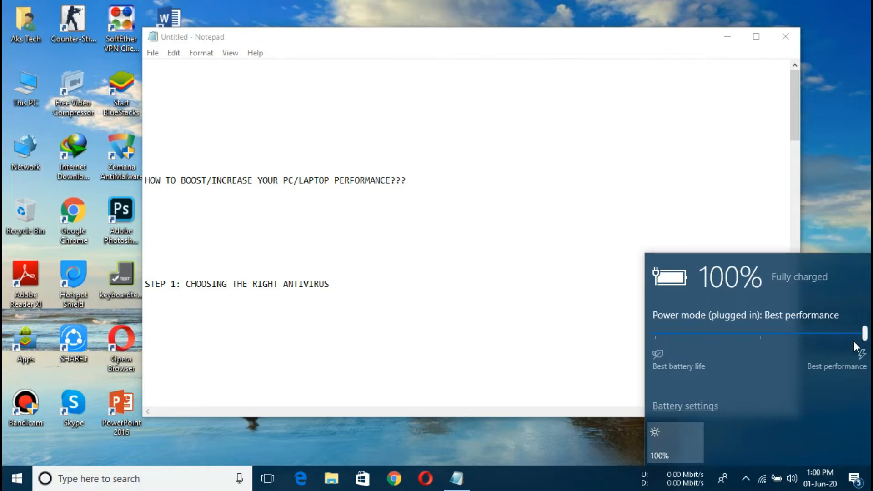
mouse_move(864, 334)
mouse_down()
mouse_move(776, 336)
mouse_move(864, 335)
mouse_up()
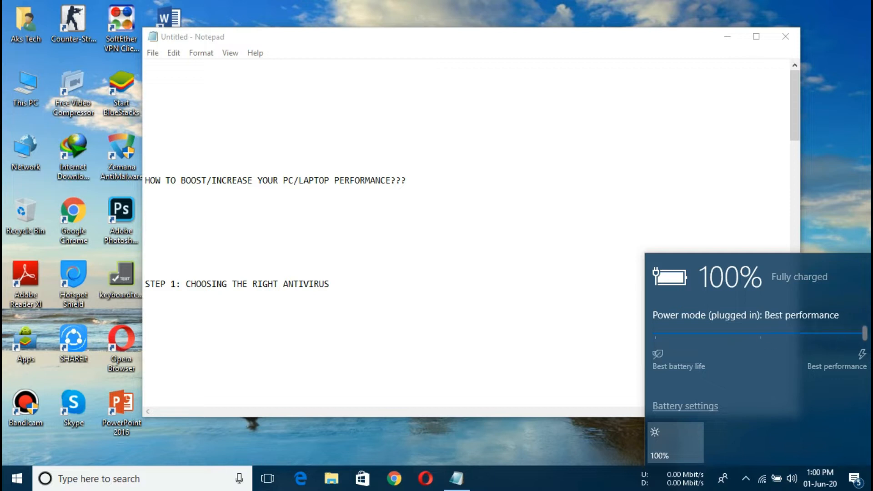
click(428, 253)
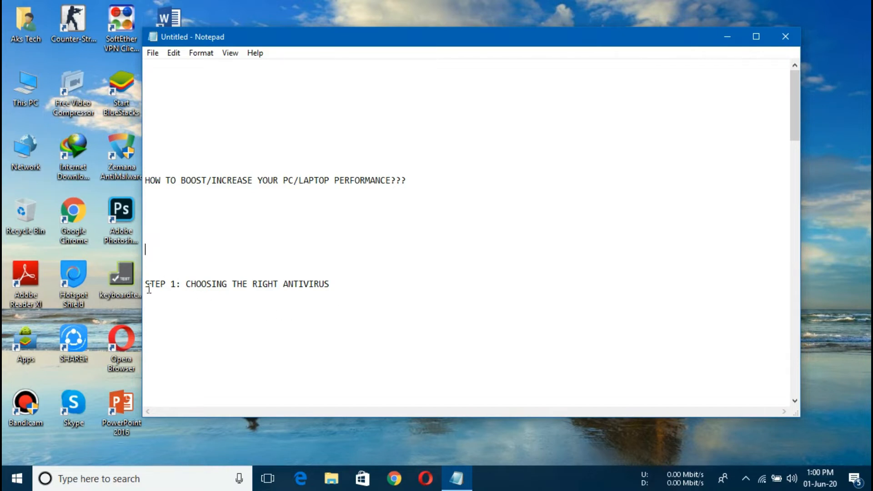
Go through the Notepad outline from step 1 on antivirus choice to step 2 on disabling startup programs, highlighting each line.
drag(144, 287, 329, 288)
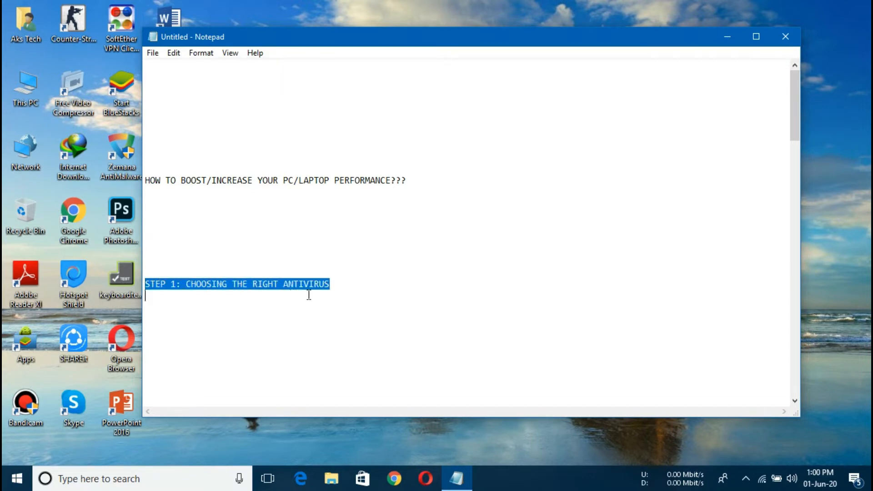
click(387, 280)
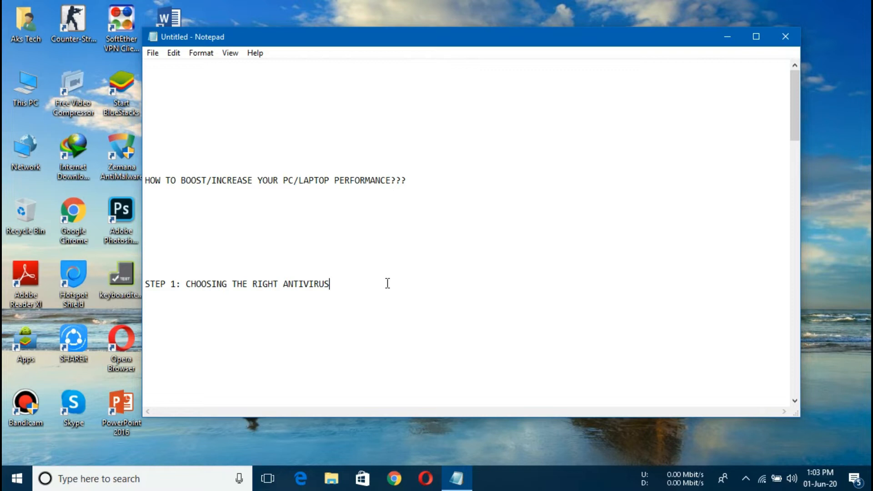
drag(376, 44, 433, 33)
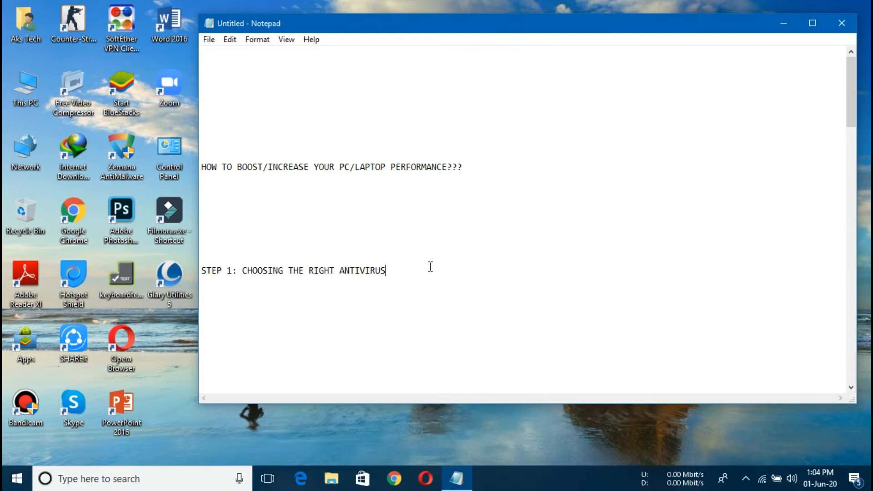
scroll(430, 267, down, 15)
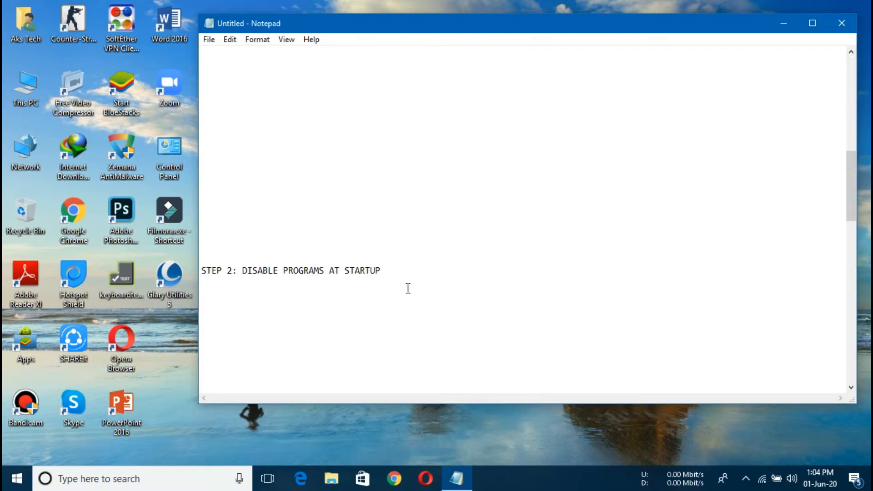
drag(202, 271, 382, 269)
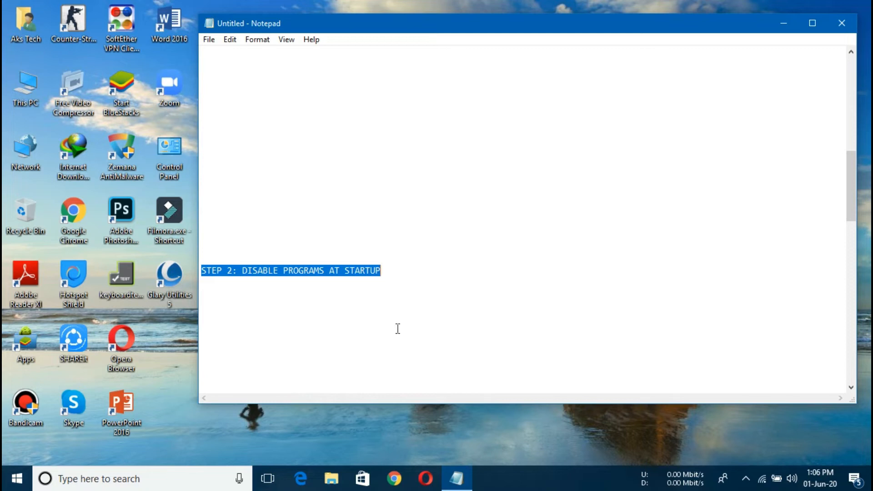
scroll(386, 290, down, 6)
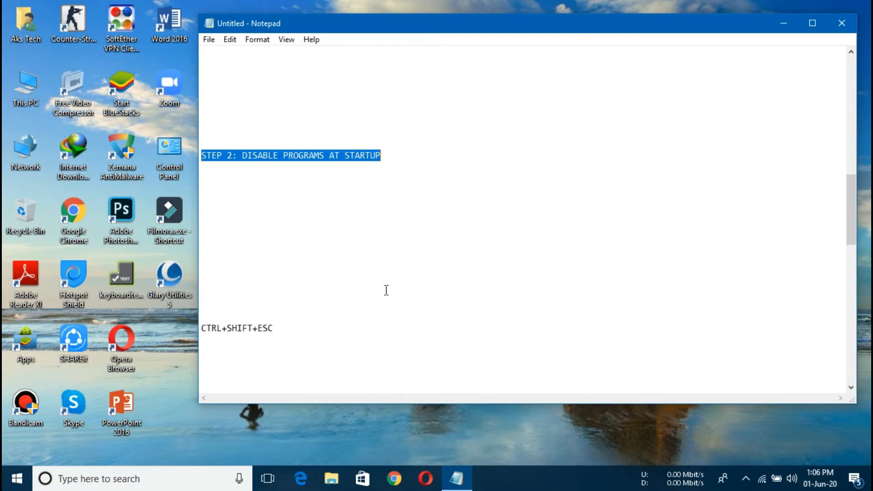
drag(202, 213, 275, 212)
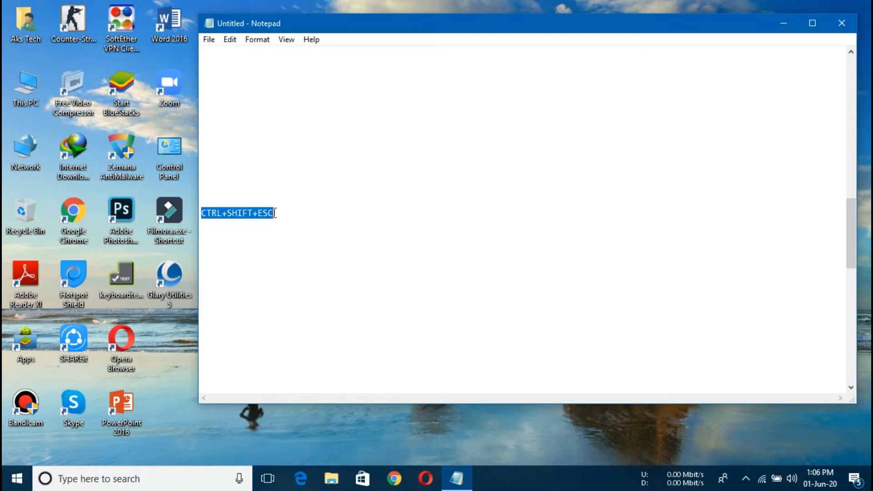
In Task Manager, disable Wondershare Studio, Skype and Microsoft OneDrive at startup, and close it.
key(ctrl+shift+esc)
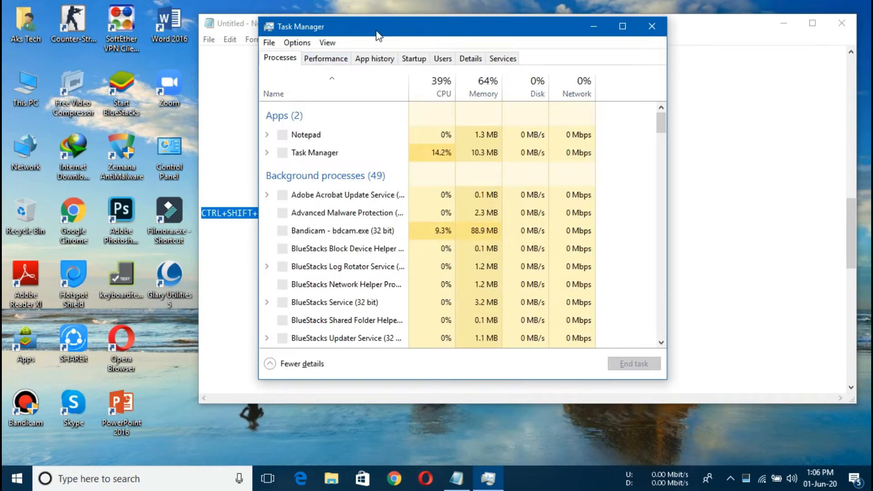
drag(376, 32, 381, 32)
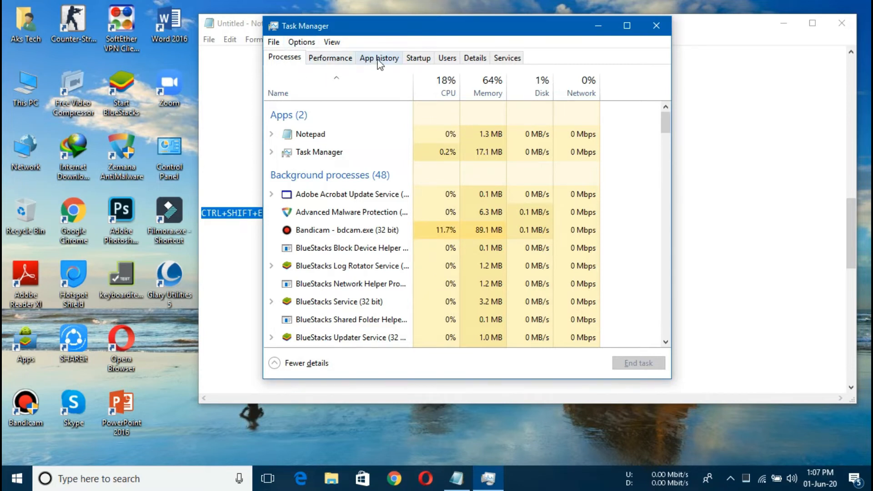
click(419, 58)
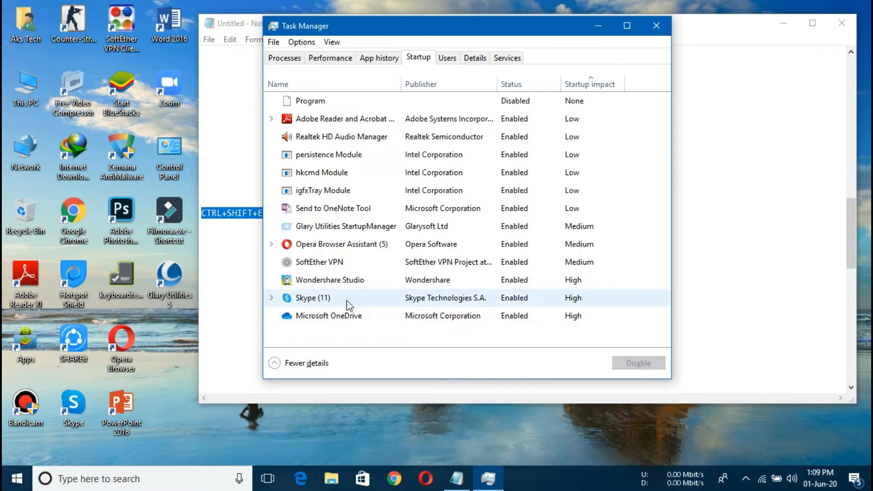
click(364, 284)
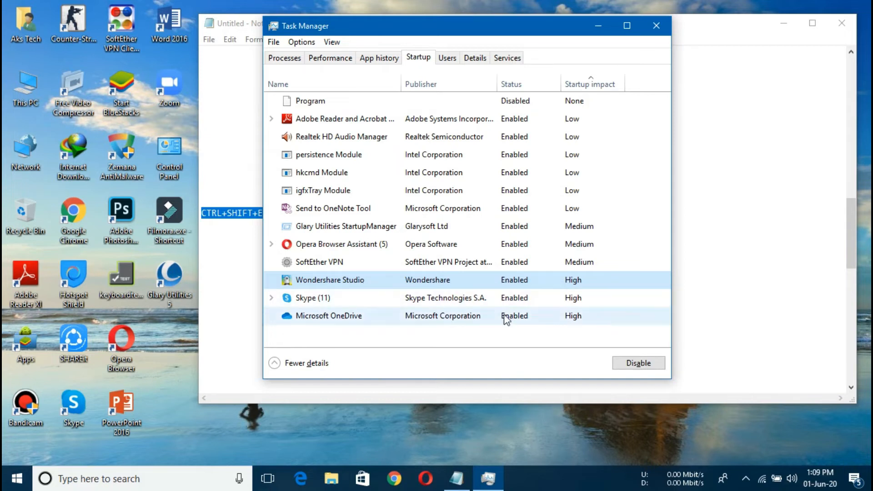
click(639, 363)
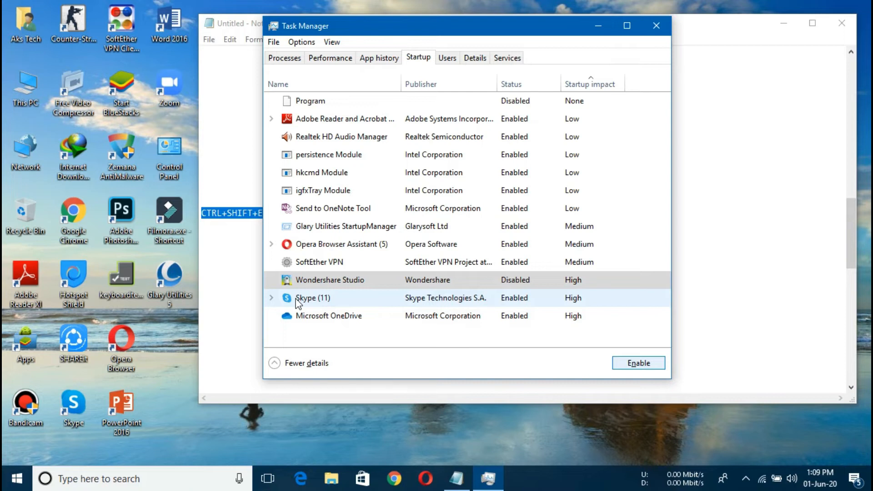
click(298, 300)
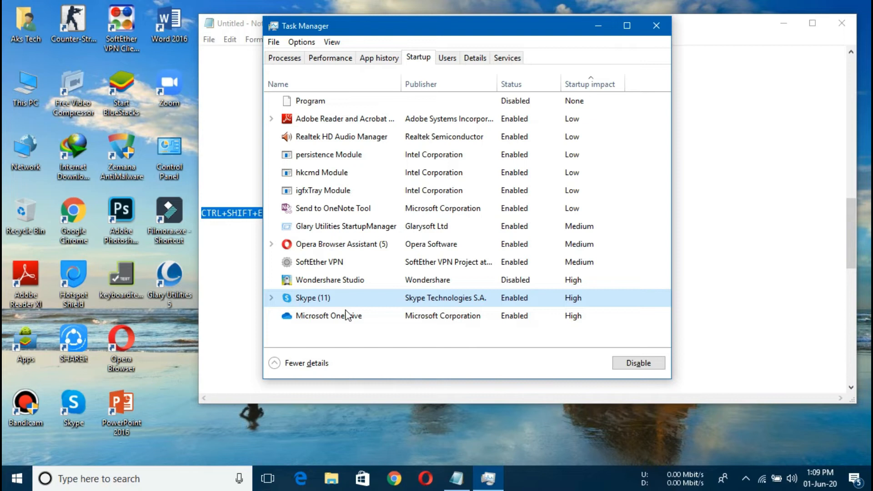
click(620, 364)
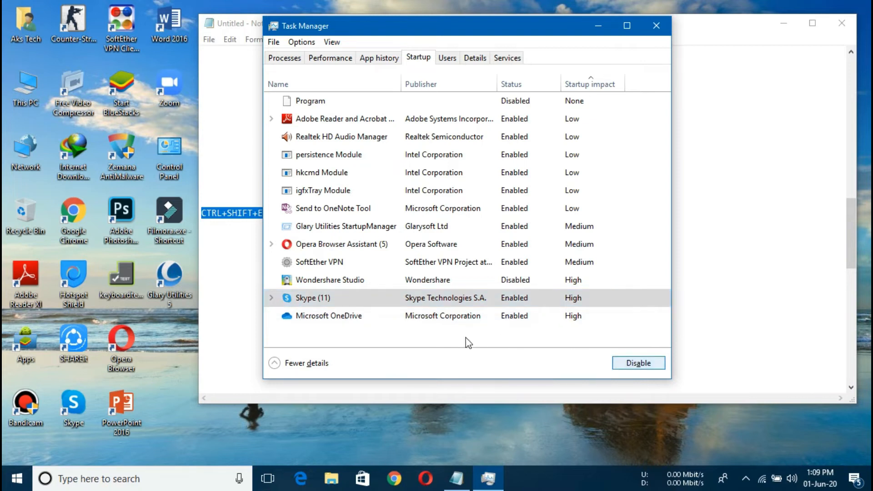
click(369, 319)
click(651, 368)
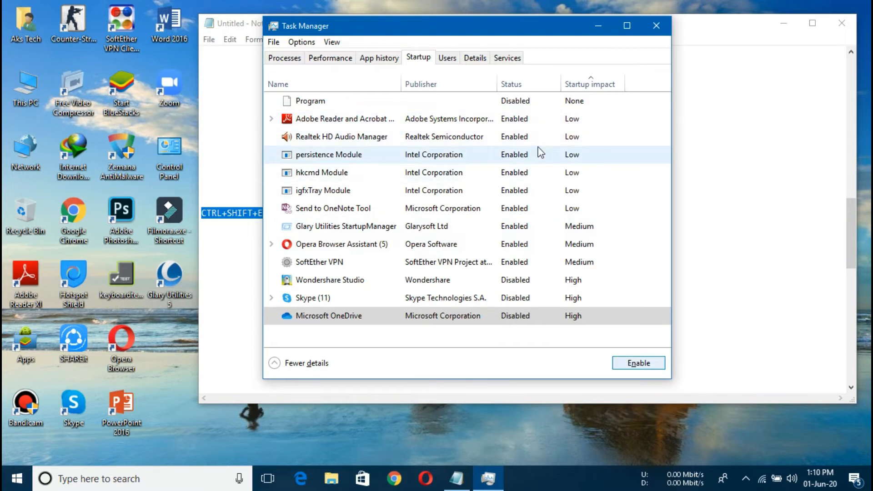
click(404, 205)
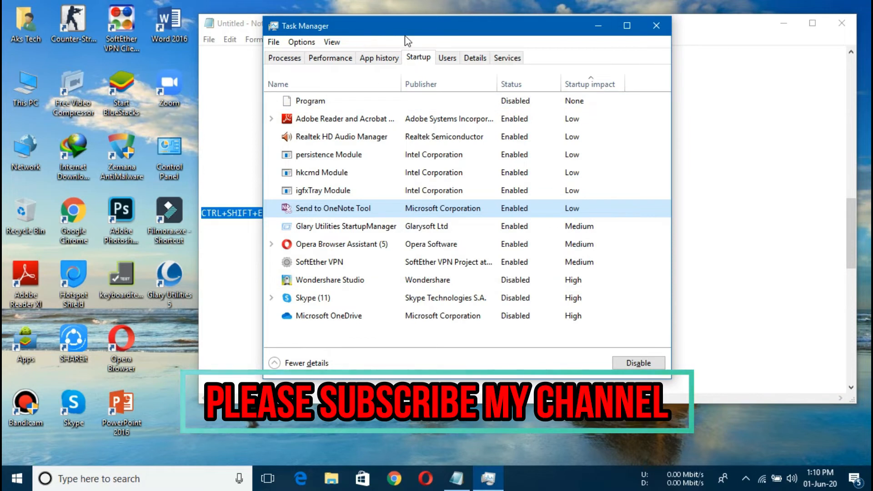
click(656, 26)
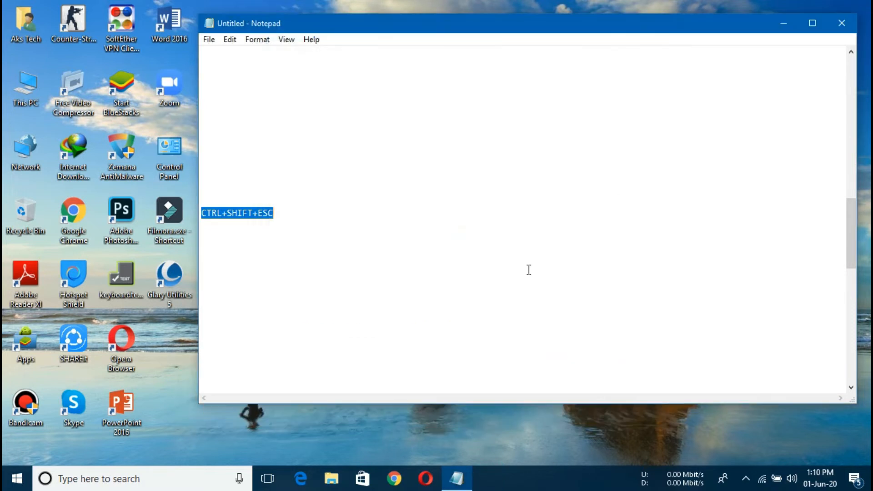
Move on to step 3 of the Notepad outline, about using cleaners like Glary Utilities Pro.
scroll(521, 238, down, 3)
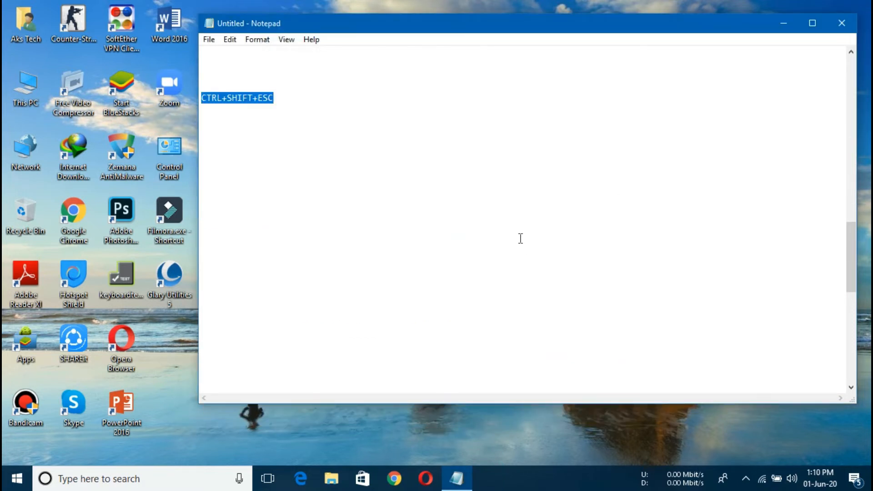
scroll(521, 238, down, 3)
scroll(521, 239, down, 3)
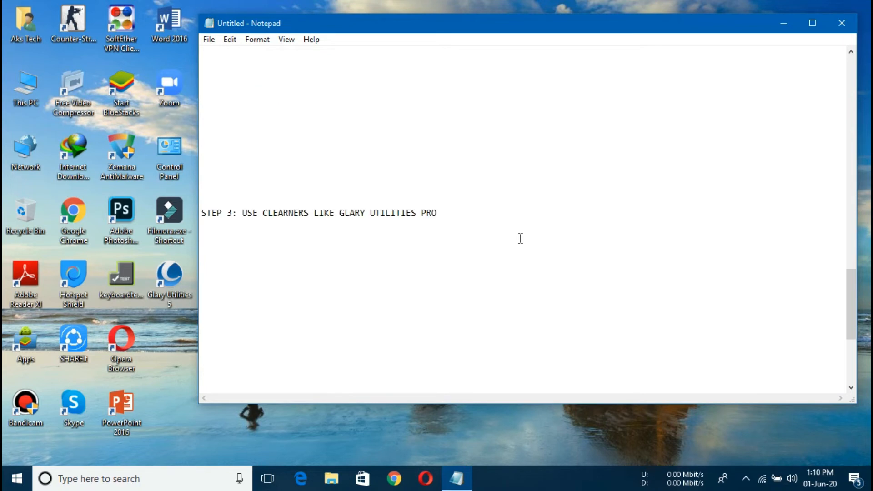
drag(201, 215, 448, 211)
click(448, 211)
Open Glary Utilities with Notepad minimized, and turn off automatic maintenance in the overview.
click(173, 287)
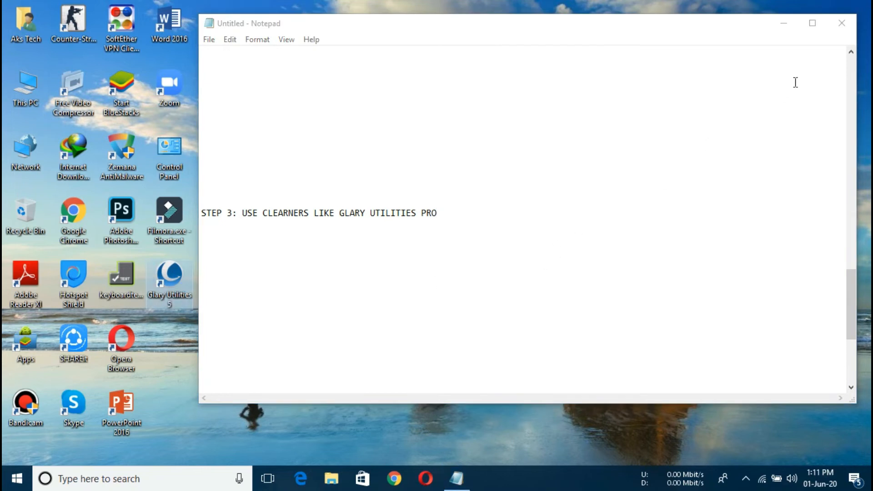
click(783, 23)
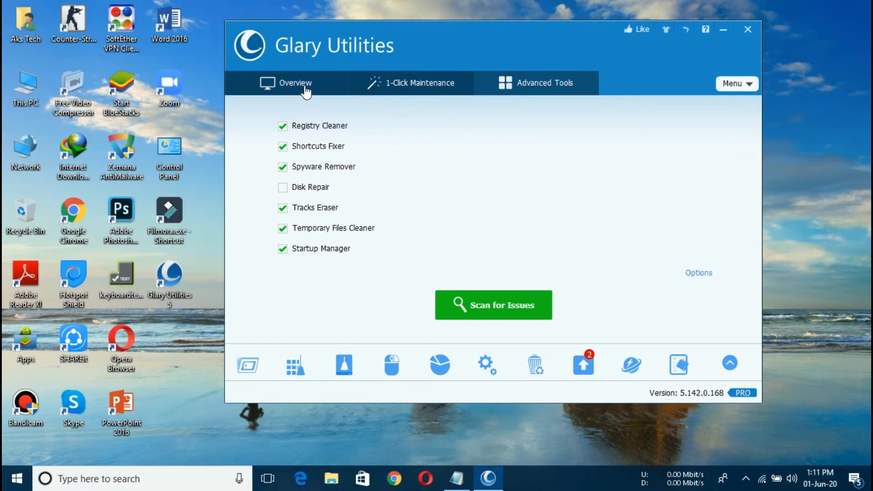
click(284, 83)
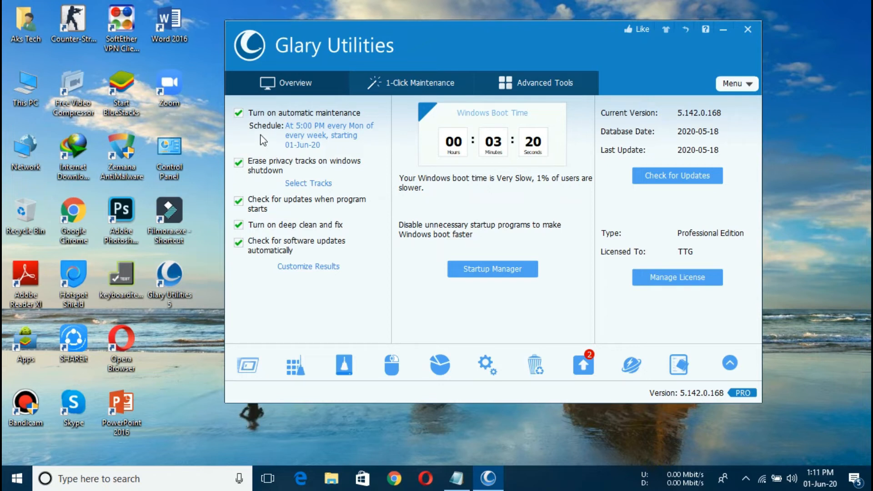
click(239, 115)
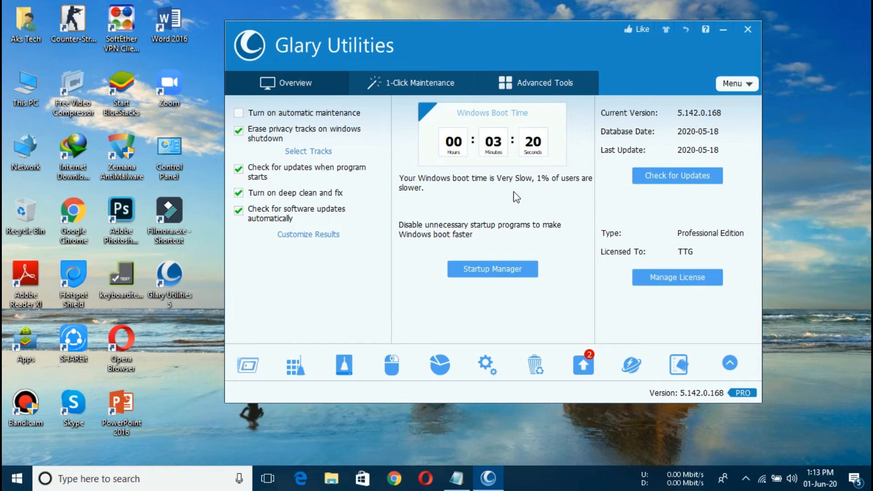
Review the startup programs and their status in Task Manager, and close it.
key(ctrl+shift+Escape)
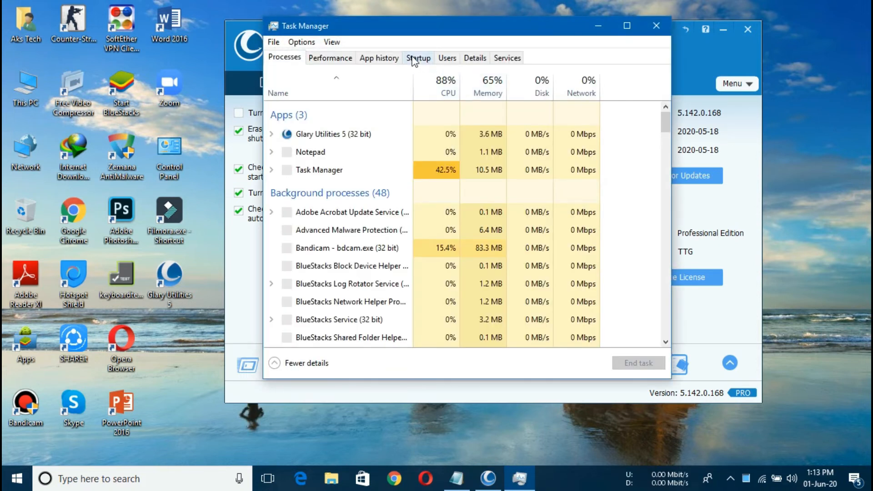
click(418, 58)
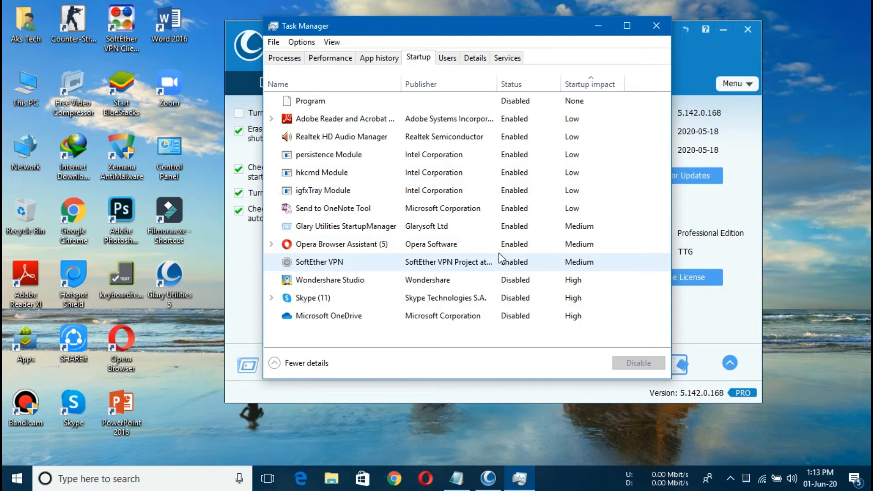
click(659, 29)
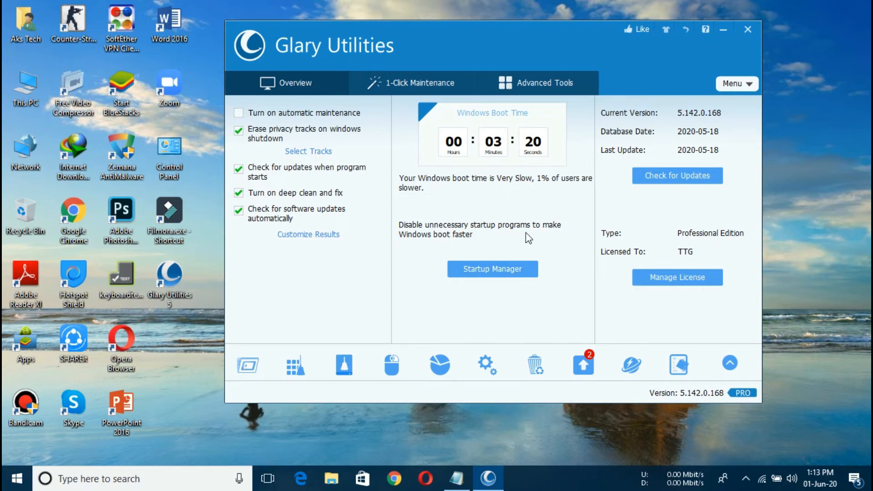
In Glary Utilities' Startup Manager, disable Send to OneNote Tool and show the details of Adobe Reader and Acrobat Manager.
click(515, 278)
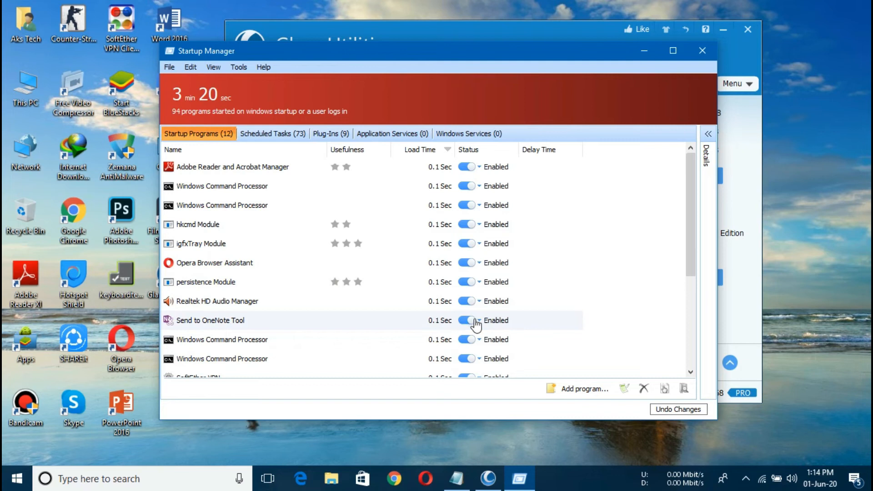
click(416, 328)
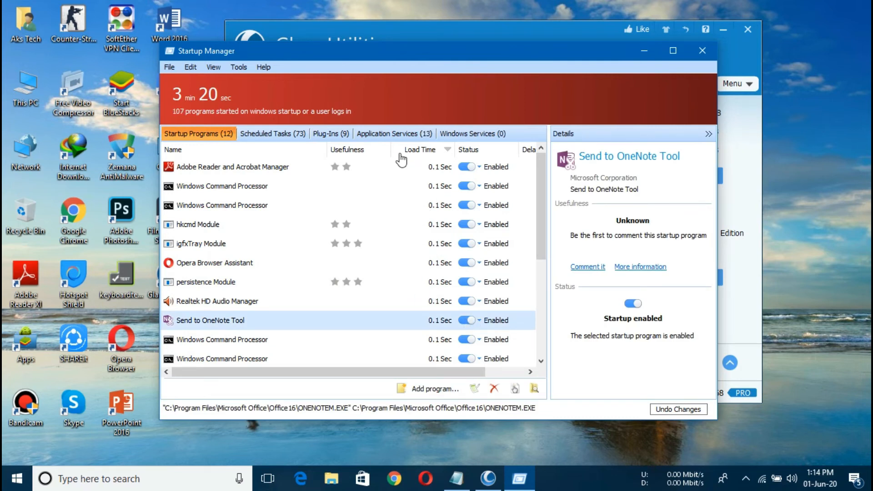
click(420, 169)
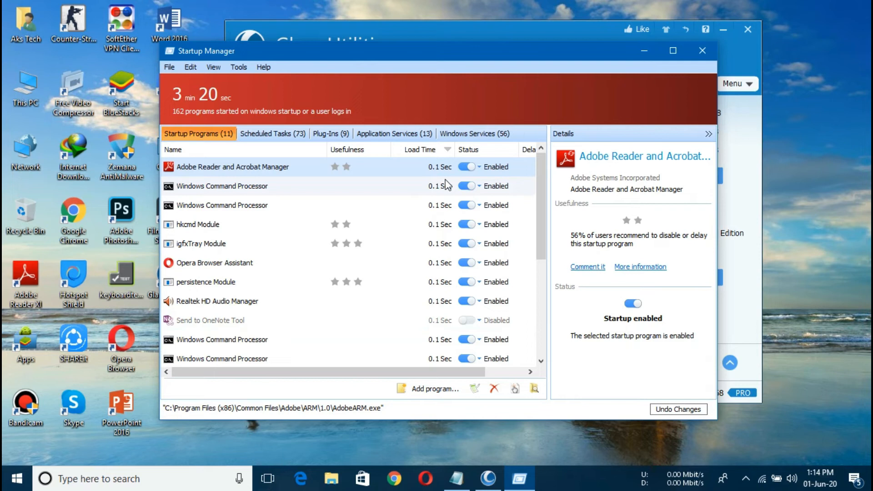
Close the Startup Manager and run a 1-Click Maintenance scan for issues.
scroll(436, 264, down, 3)
scroll(448, 264, up, 3)
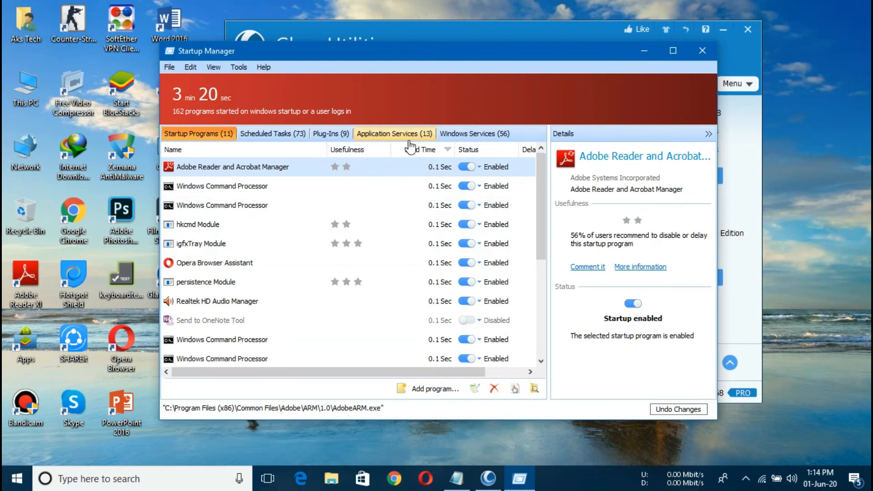
click(708, 50)
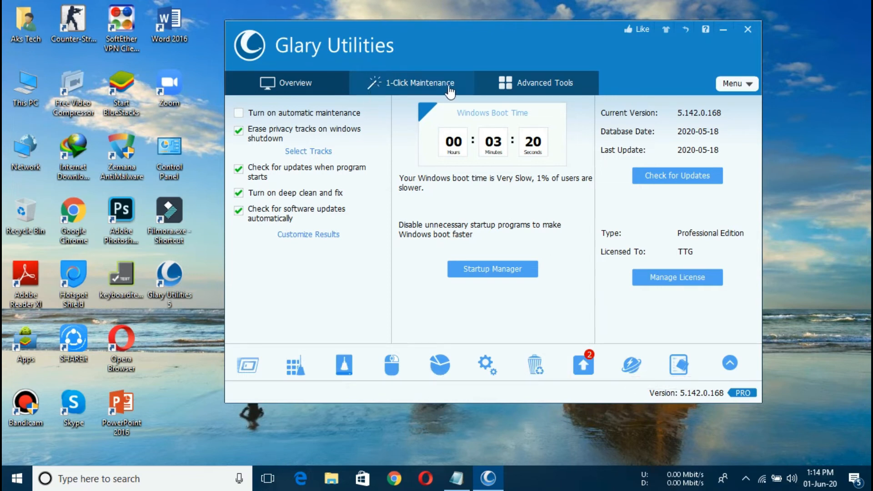
click(410, 91)
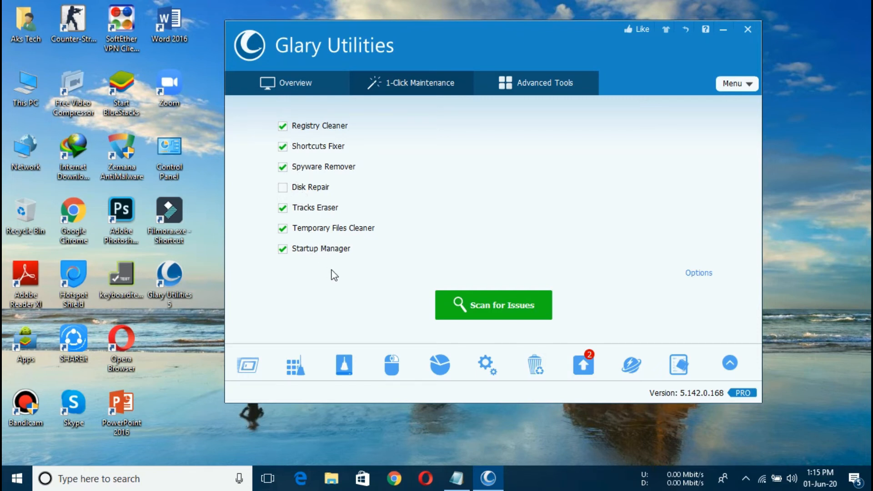
click(496, 316)
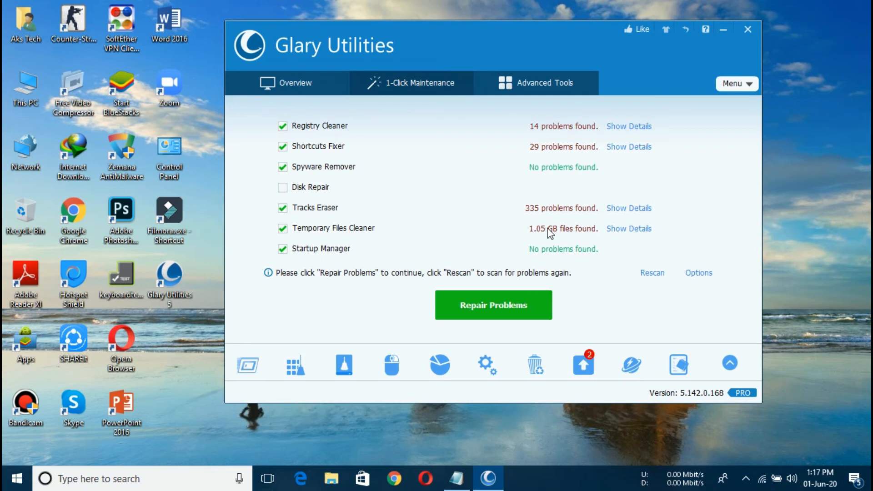
Check the free space on the local disks in This PC, and bring Glary Utilities back in front of it.
double_click(16, 84)
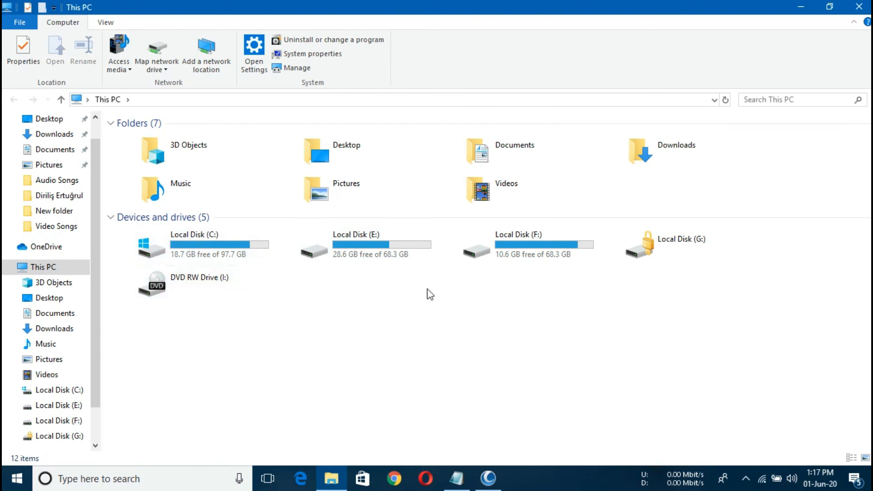
click(488, 478)
drag(504, 27, 559, 37)
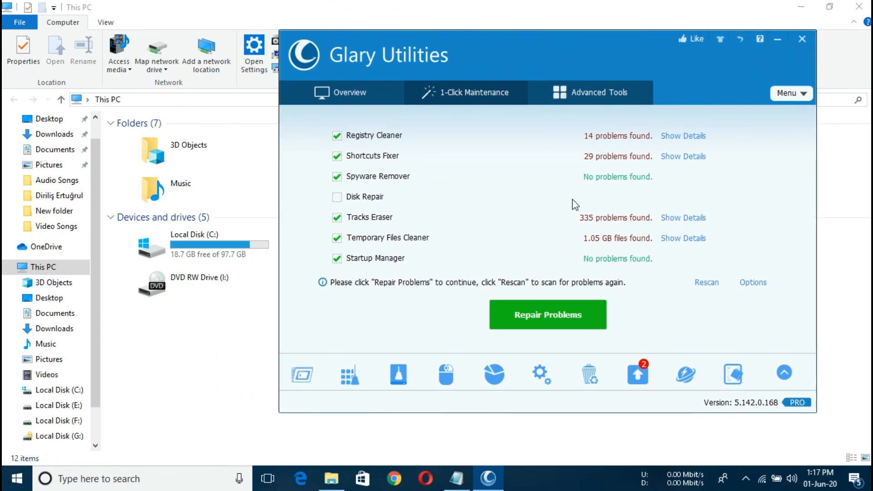
Minimize the This PC window and repair the problems found by the Glary Utilities scan.
click(778, 39)
click(801, 6)
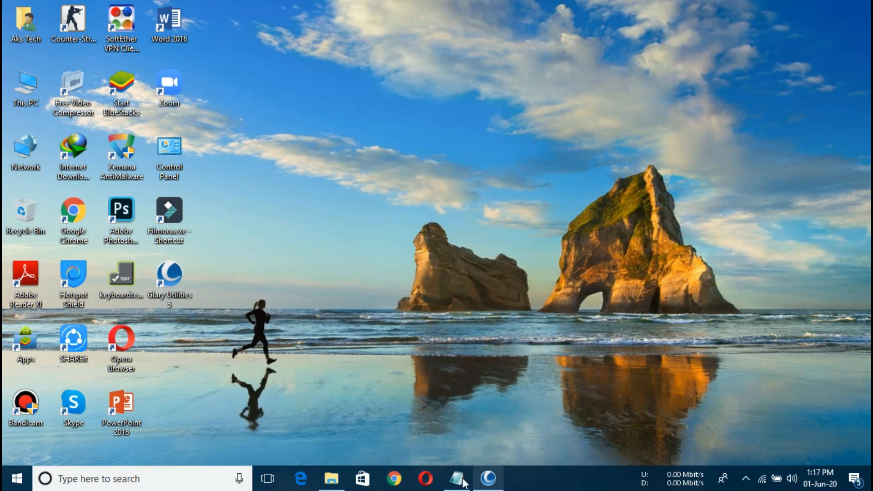
click(488, 478)
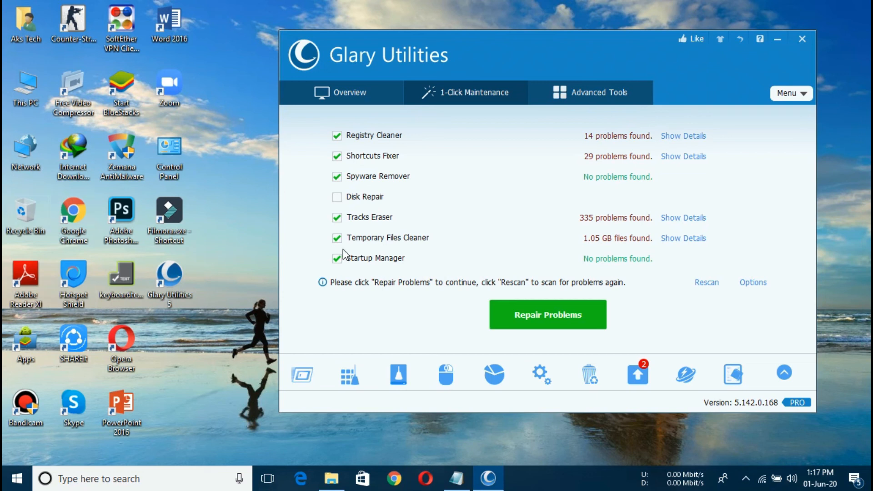
click(517, 321)
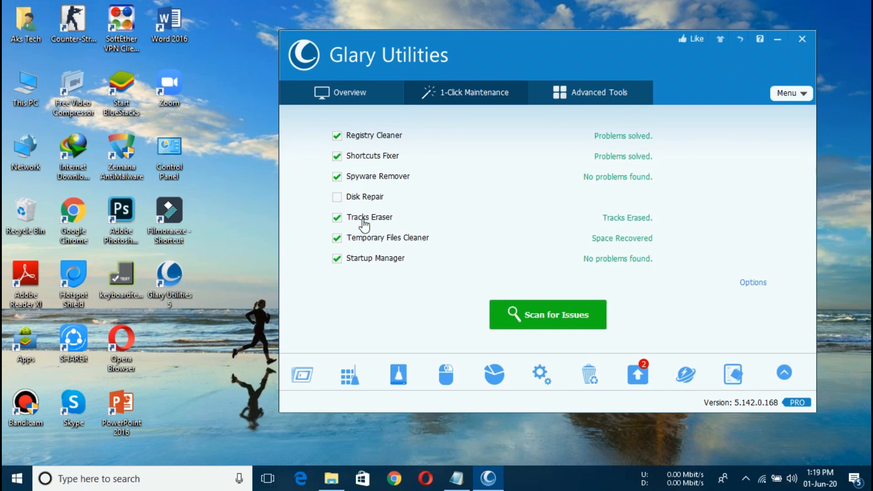
Empty the Recycle Bin, permanently deleting its items.
right_click(18, 212)
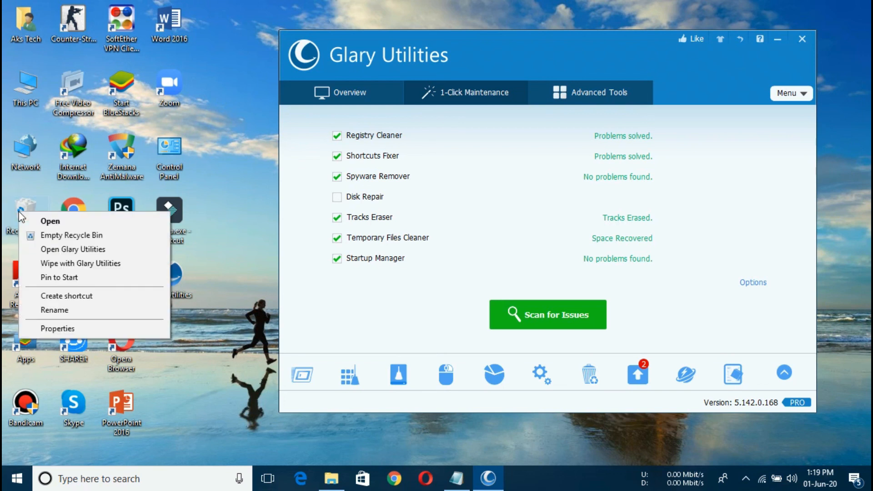
click(86, 231)
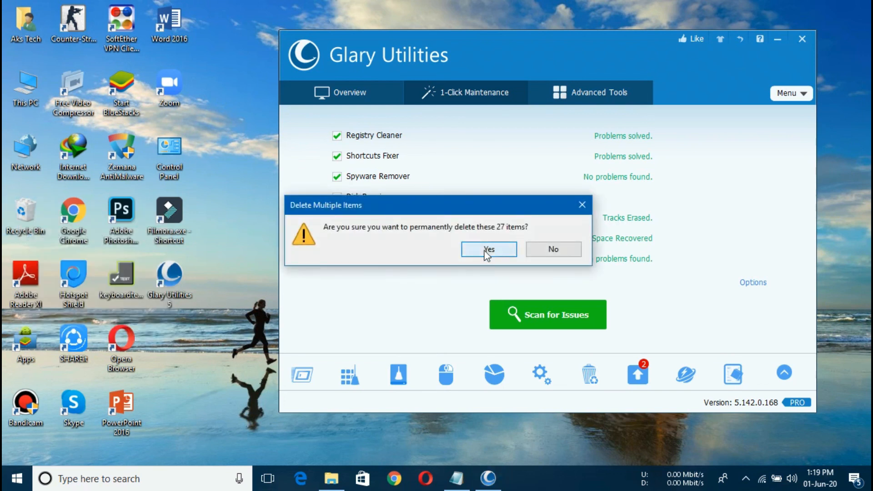
click(485, 250)
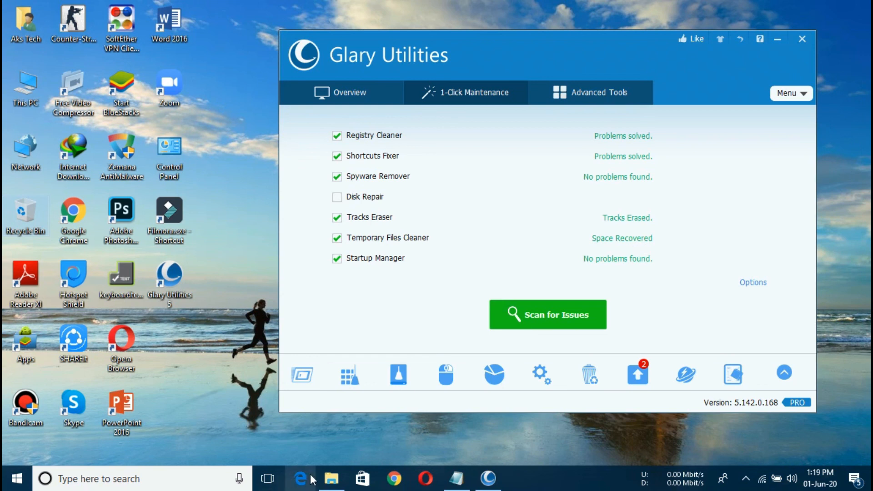
Refresh This PC to check the free space on Local Disk (C:) after the cleanup, and close the window.
click(332, 478)
right_click(324, 334)
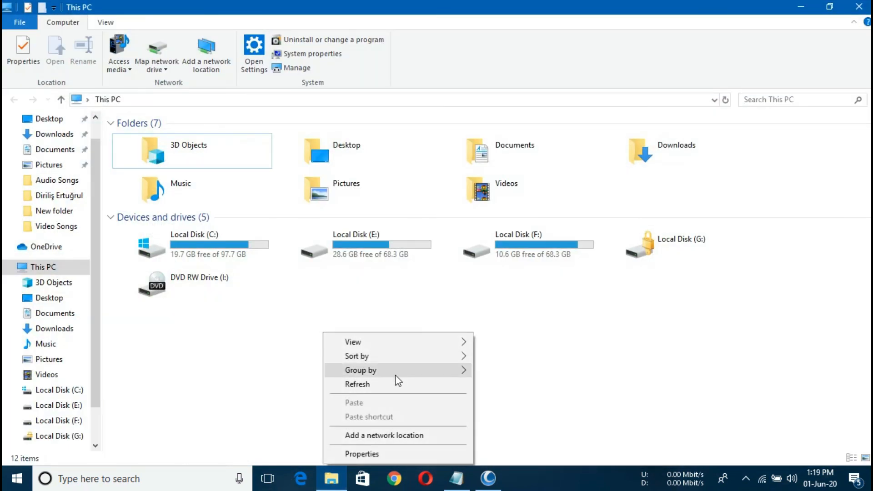
click(379, 384)
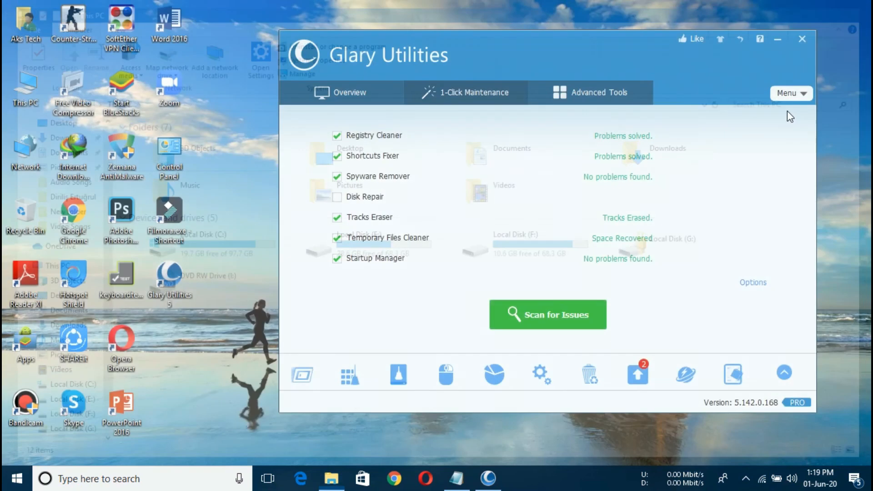
click(859, 6)
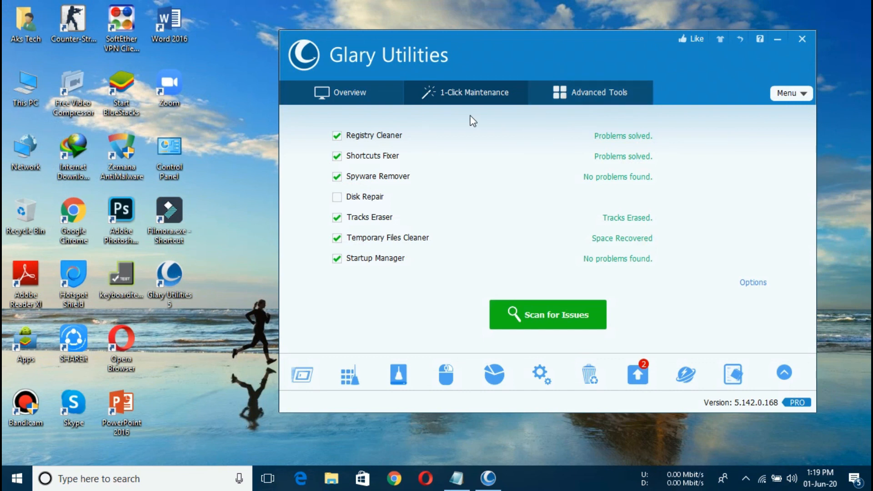
Open the Advanced Tools in Glary Utilities.
click(590, 103)
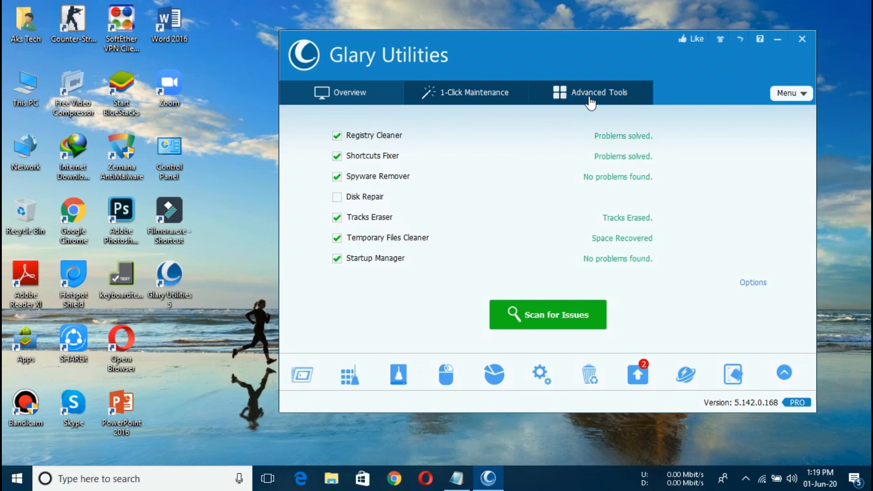